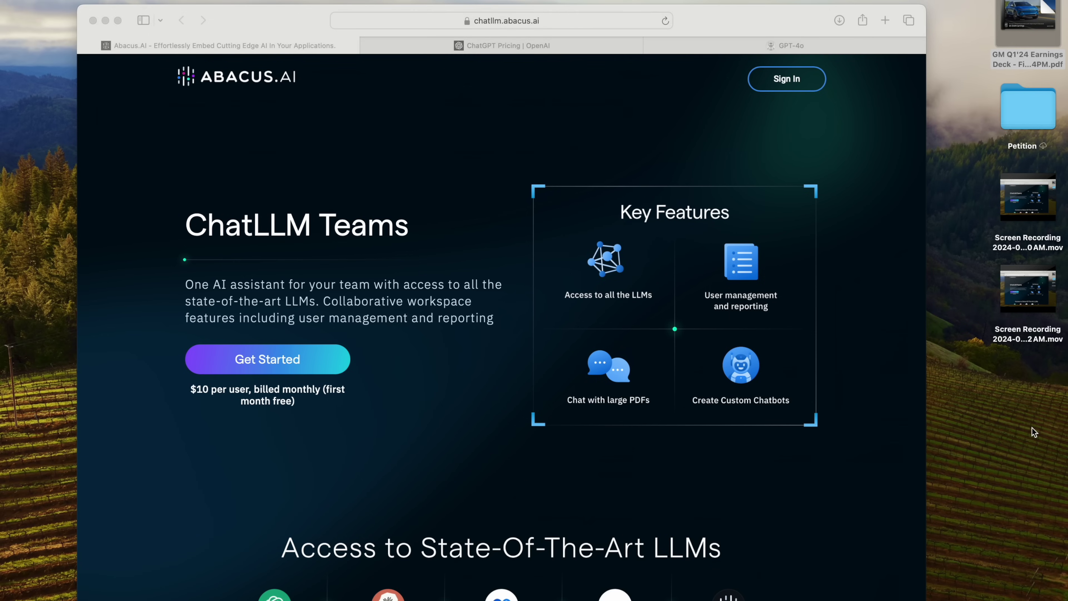
Step: Scroll the ChatLLM Teams page down to the 'Access to State-Of-The-Art LLMs' model list
scroll(740, 463, down, 7)
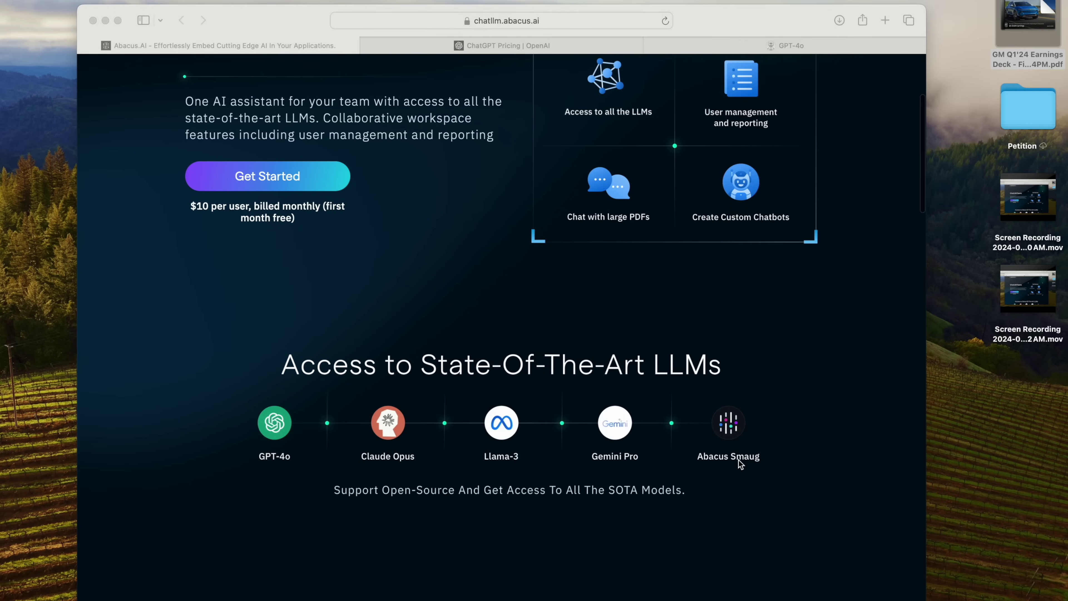
scroll(741, 464, down, 1)
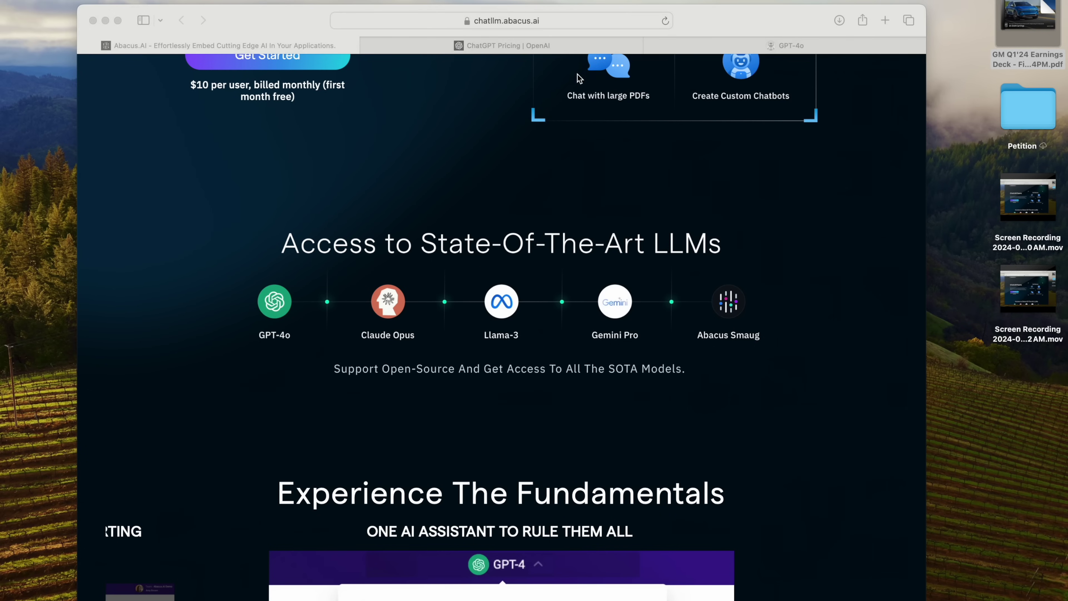
Step: Compare ChatGPT's Free, Plus, Team and Enterprise plan prices on OpenAI, then go back to the GPT-4o chat
click(563, 44)
scroll(472, 199, up, 10)
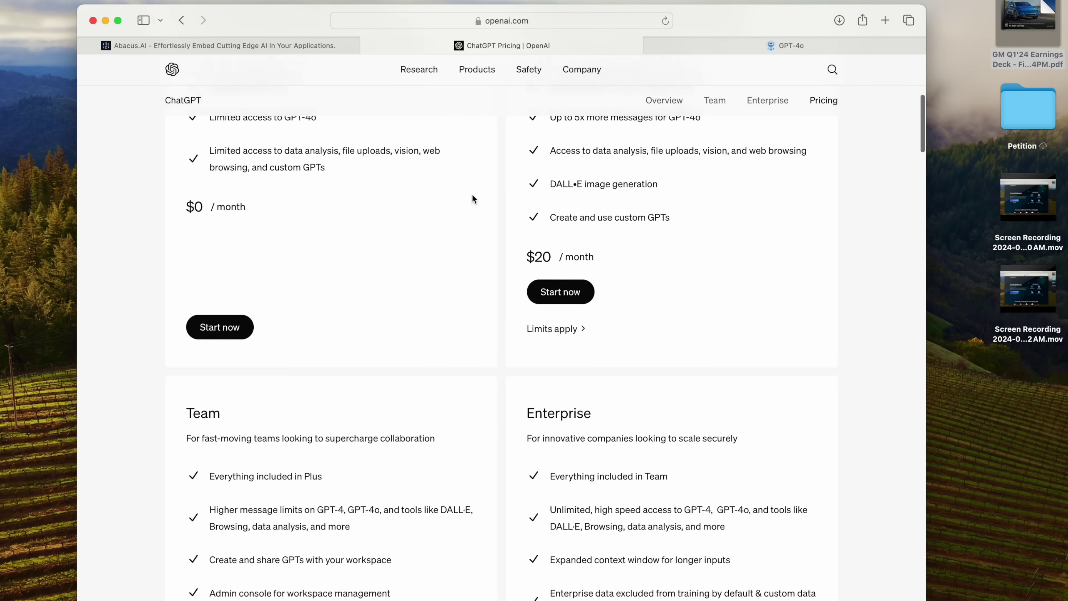
scroll(472, 195, down, 5)
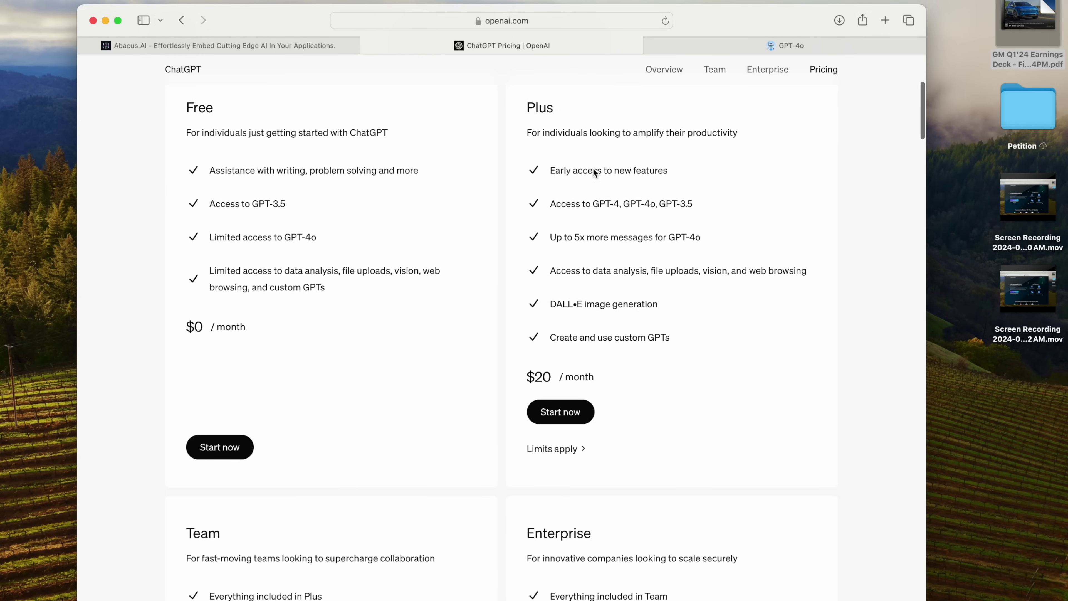
scroll(582, 337, down, 5)
scroll(582, 338, down, 6)
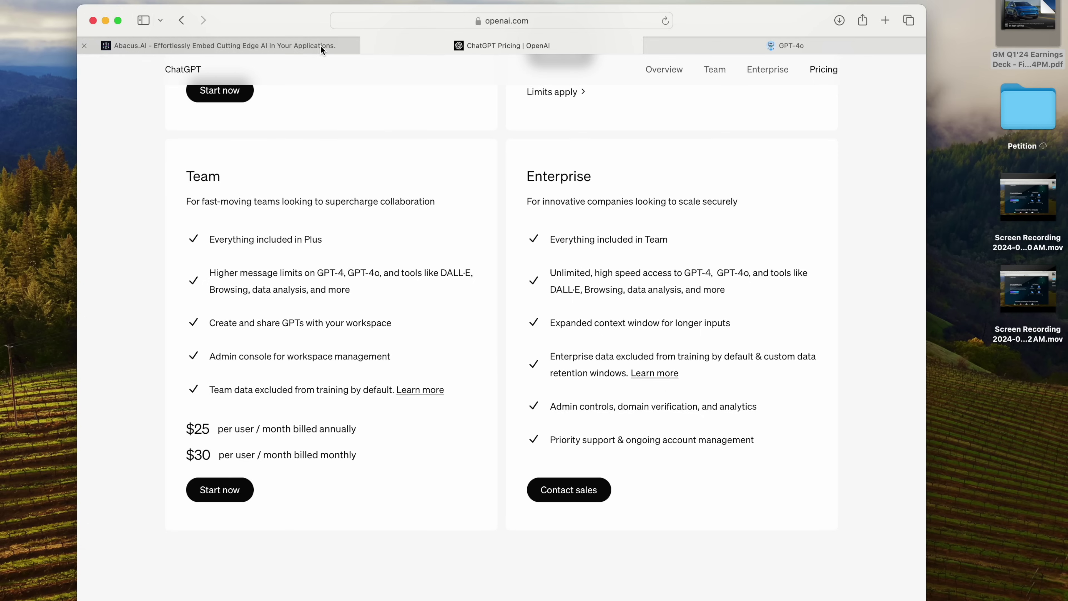
click(783, 49)
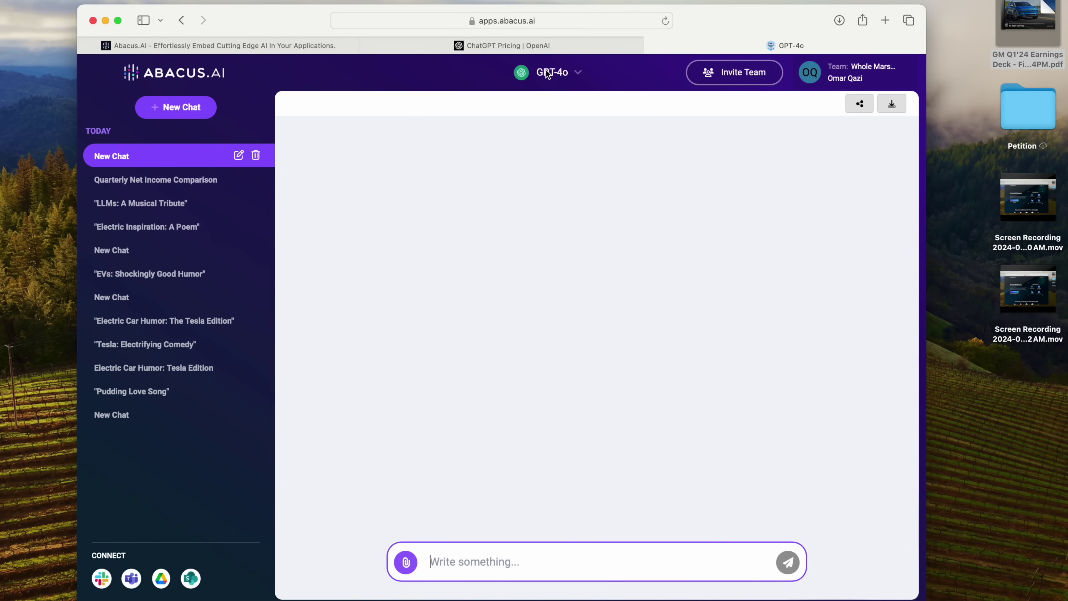
click(555, 74)
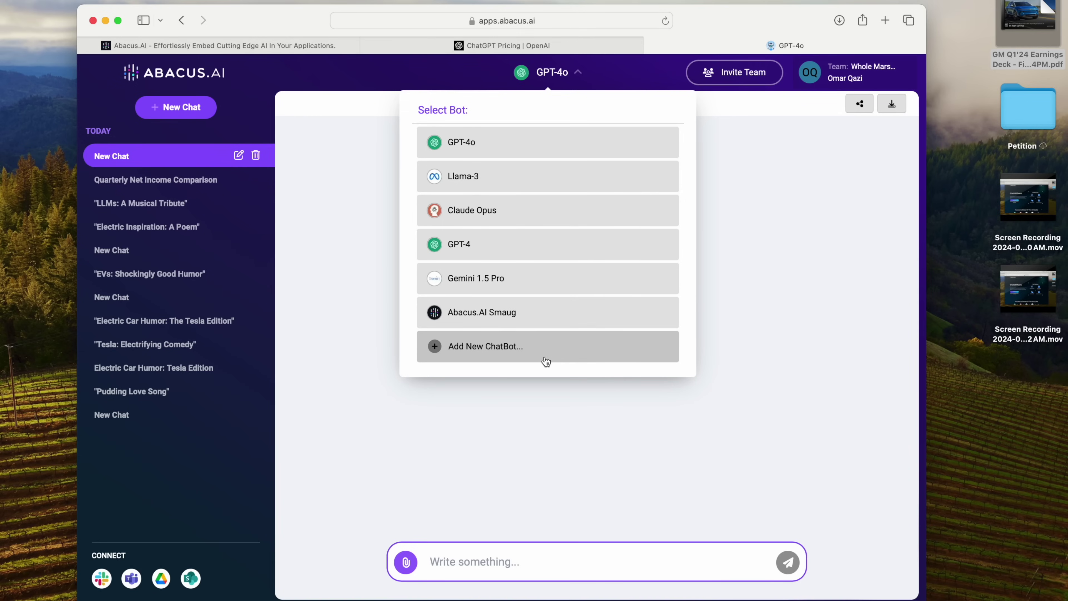
click(577, 75)
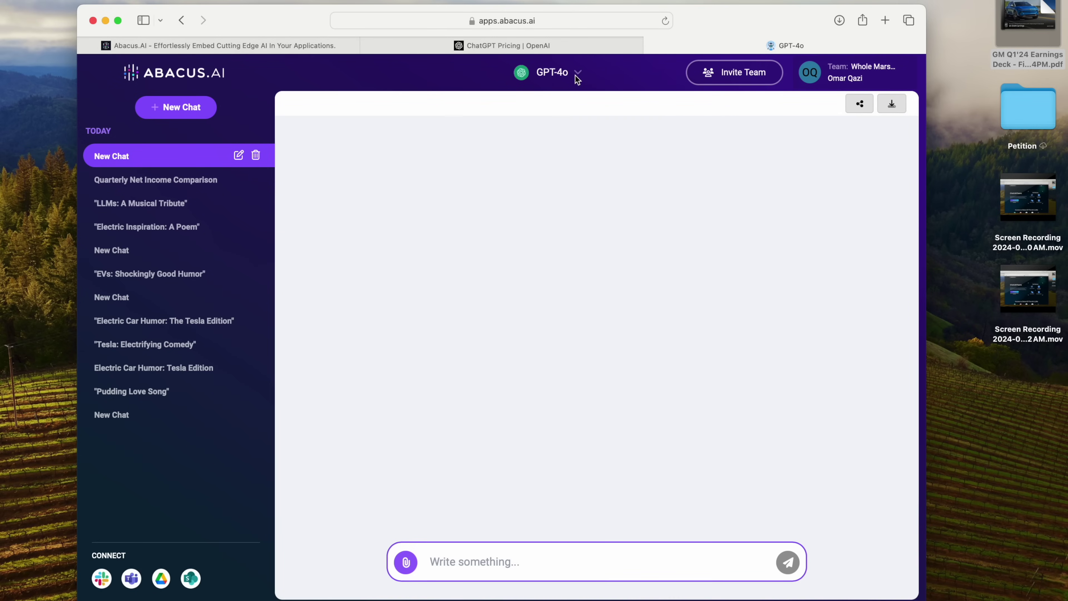
Step: Attach the GM Q1'24 Earnings Deck PDF to the new chat
click(406, 562)
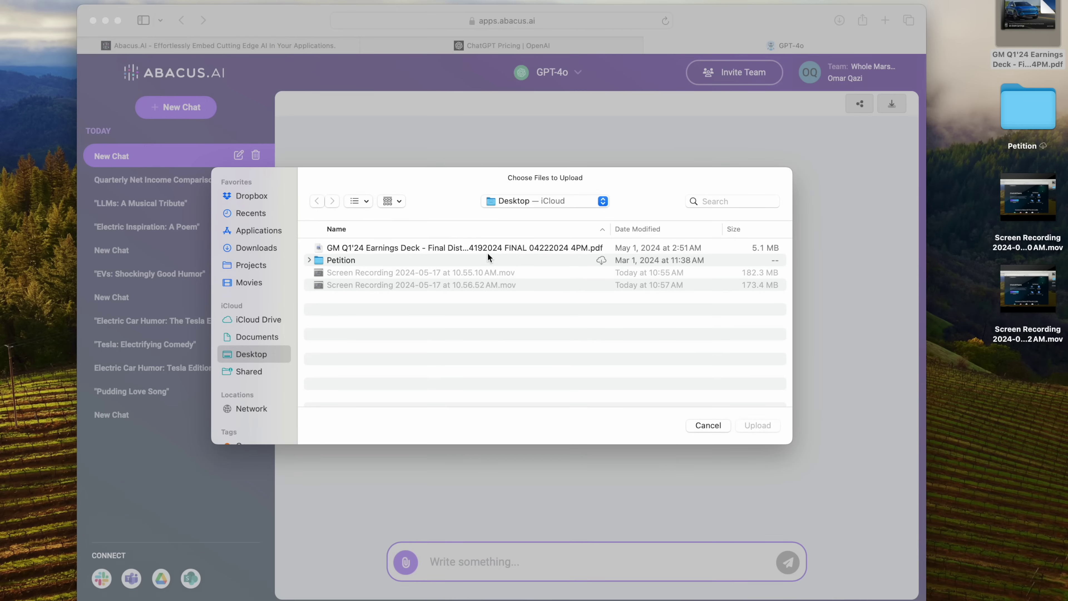
click(481, 251)
key(Return)
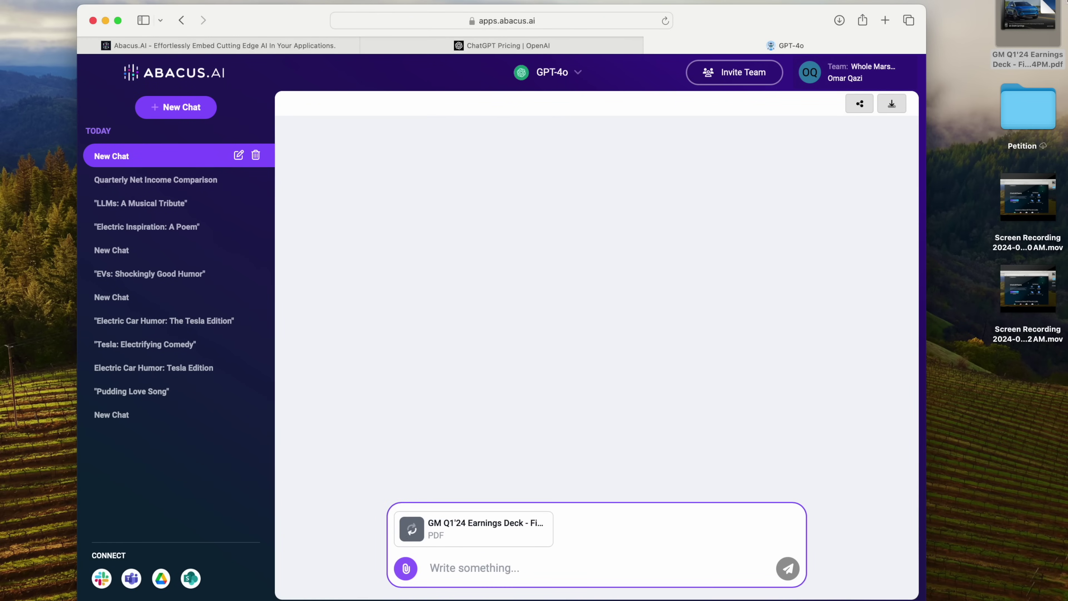
Step: Preview the earnings deck PDF from the desktop in Quick Look and scroll its pages
click(1047, 7)
key(space)
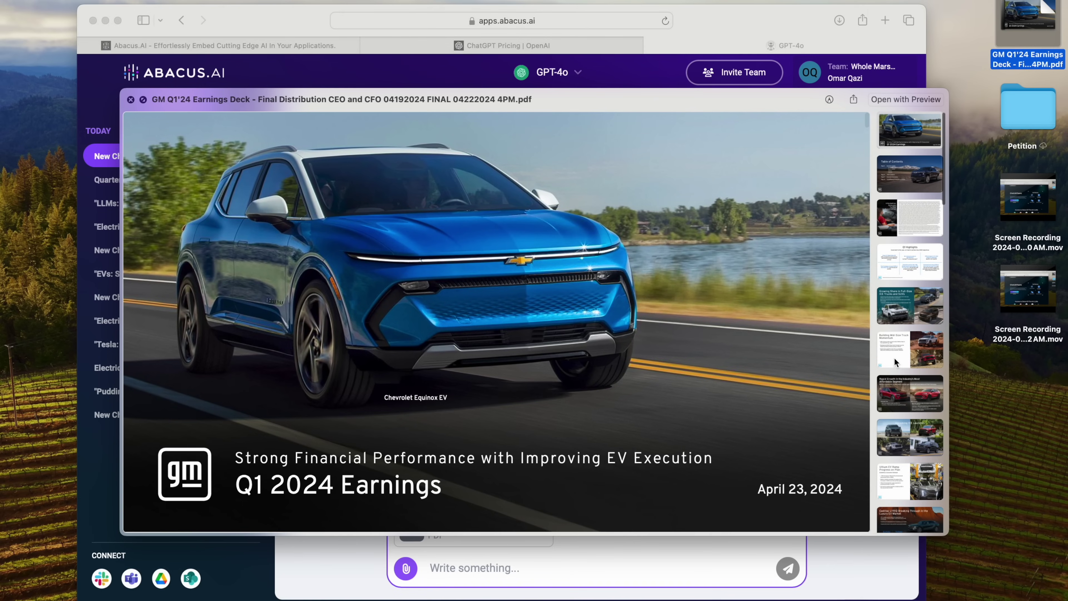
scroll(905, 374, down, 2)
scroll(904, 375, down, 2)
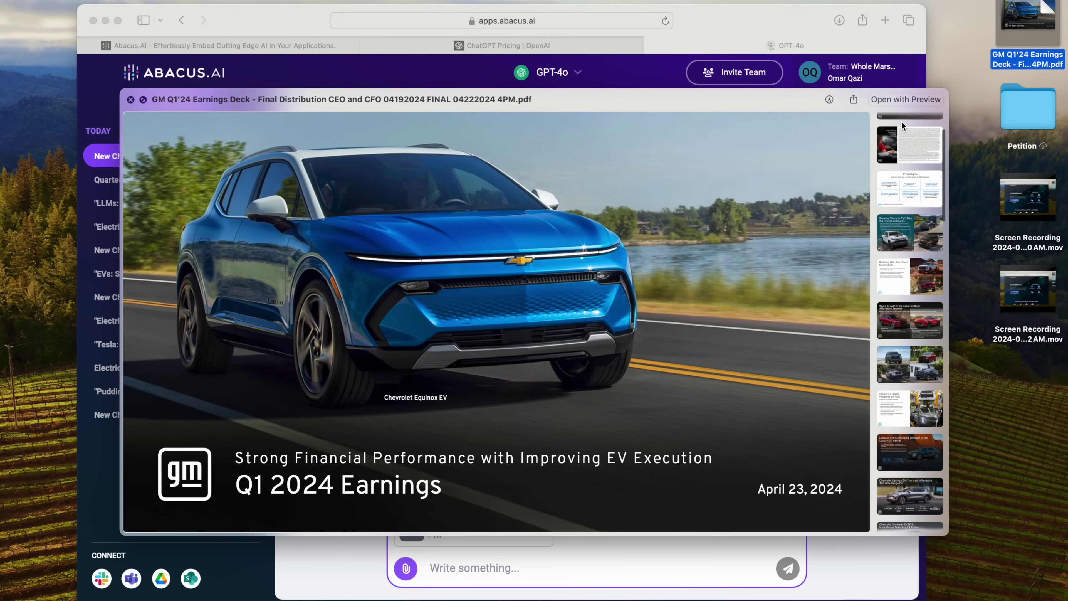
Step: Open the deck in Preview, check page 27's Adjusted Automotive Free Cash Flow table, then close it
click(906, 99)
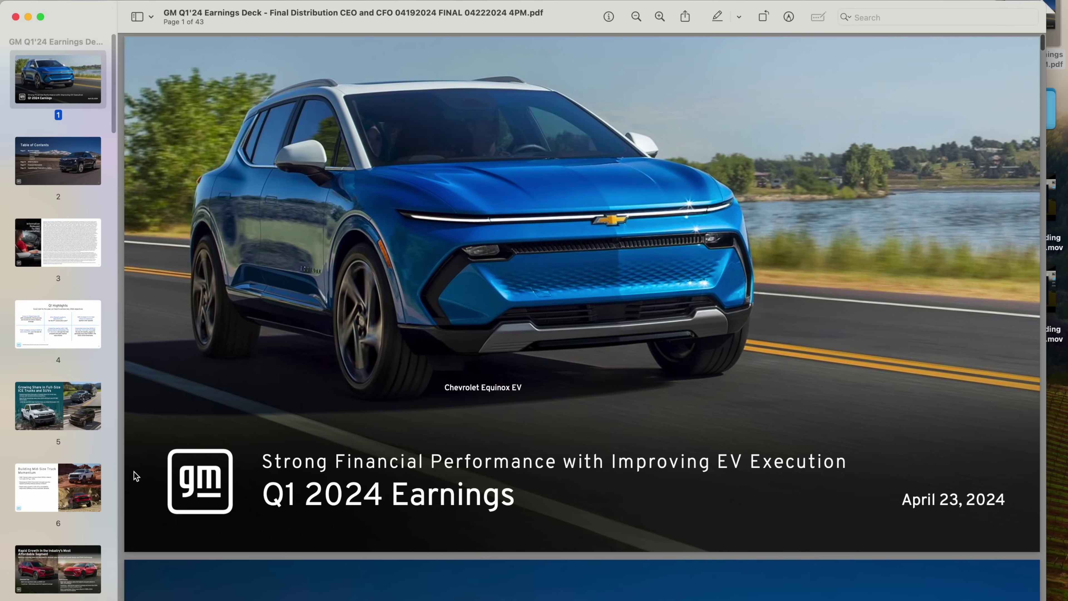
scroll(49, 546, down, 5)
scroll(48, 546, down, 10)
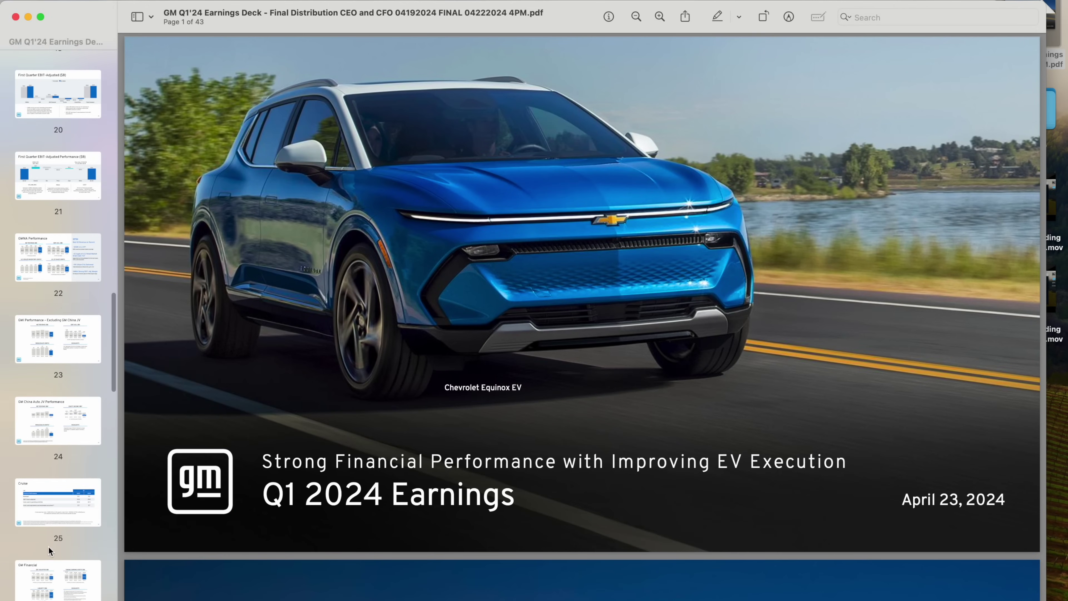
click(59, 518)
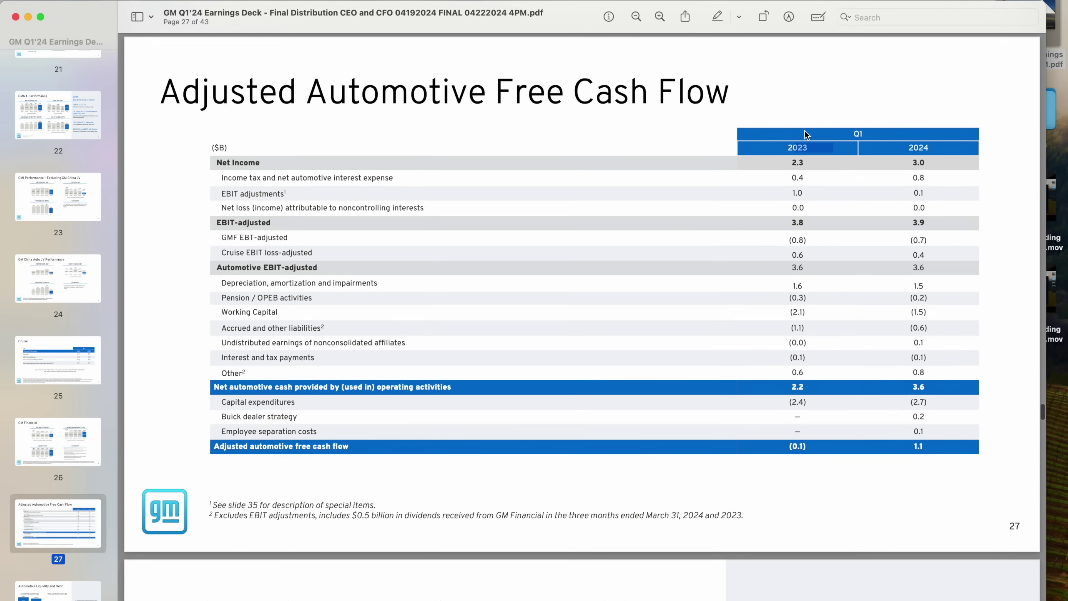
key(super+w)
Step: Ask GPT-4o 'How much net income did General Motors have in Q1 2024?' and thumbs-up the answer
click(486, 559)
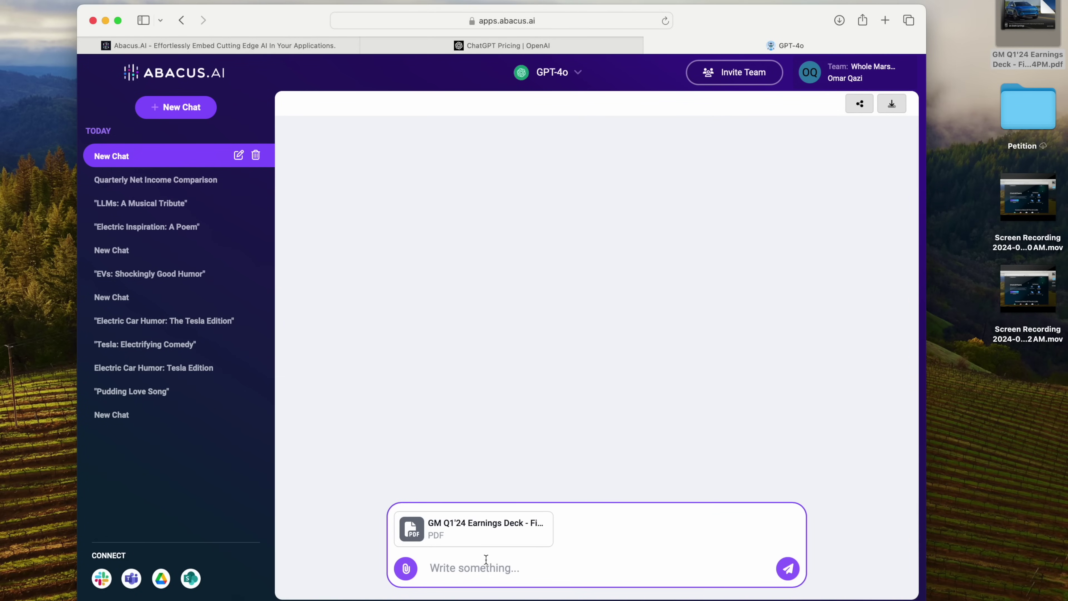
text(How much net )
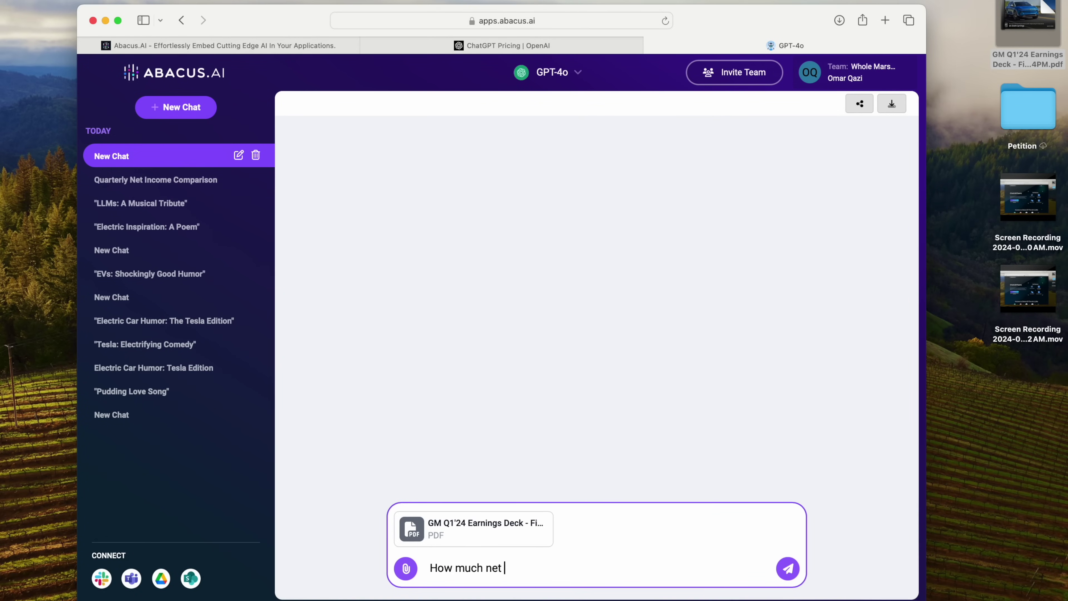
text(income did General Motors ha)
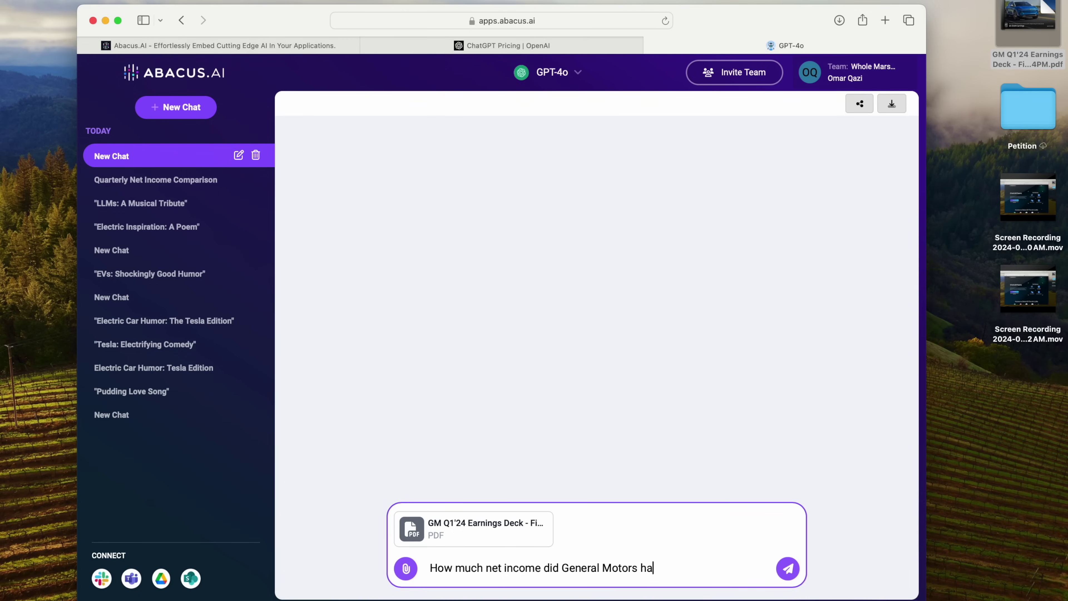
text(ve in Q1 2024?)
key(Return)
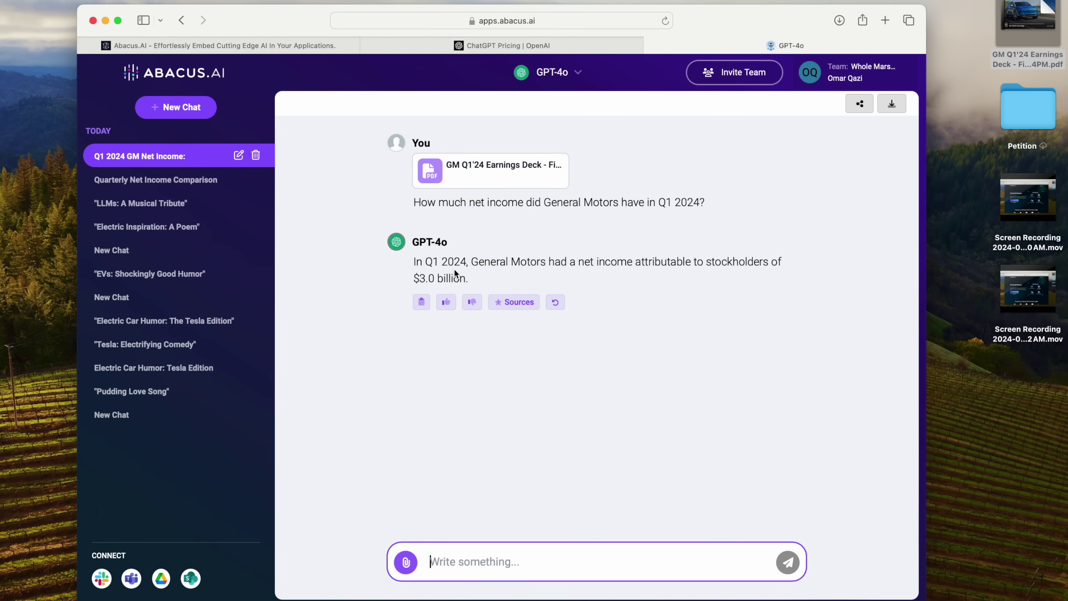
click(445, 302)
Step: Dismiss the feedback prompt, switch to Claude Opus, and send 'Write me a poem about autonomous cars'
click(542, 370)
click(561, 72)
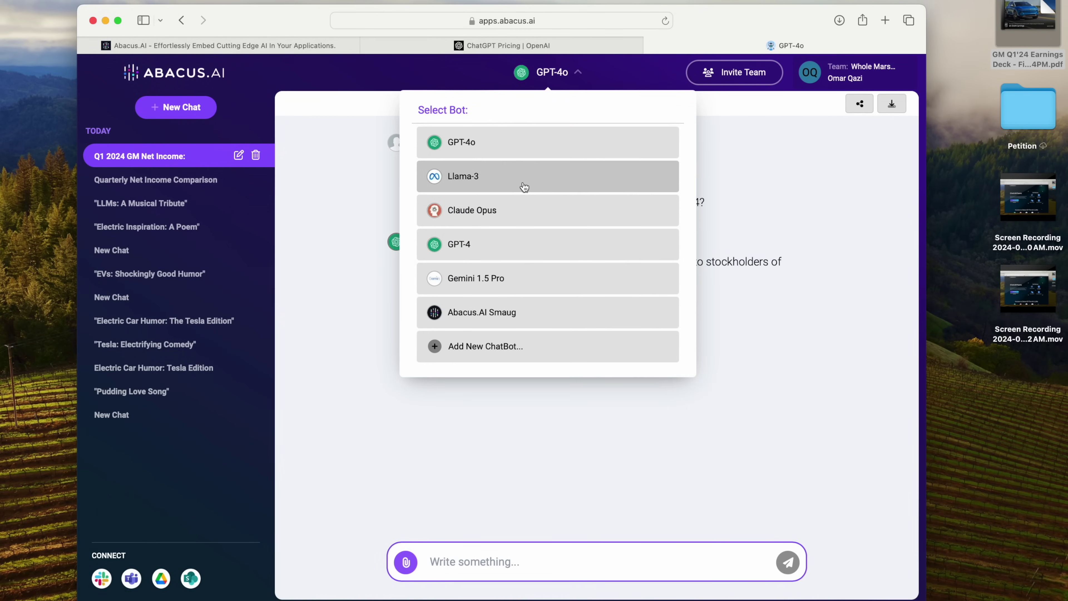
click(520, 214)
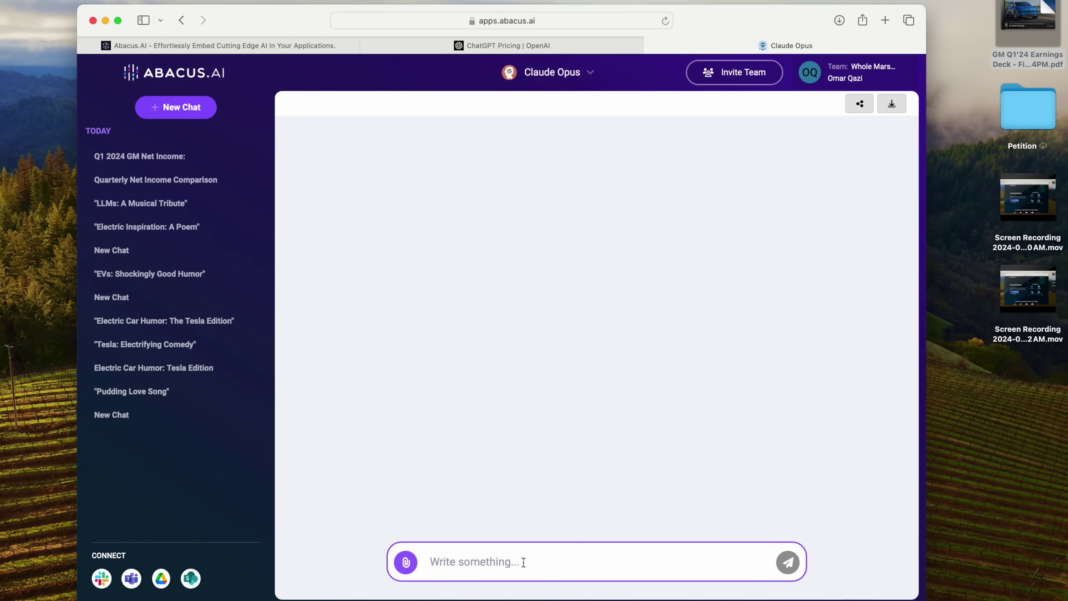
text(Write me a p)
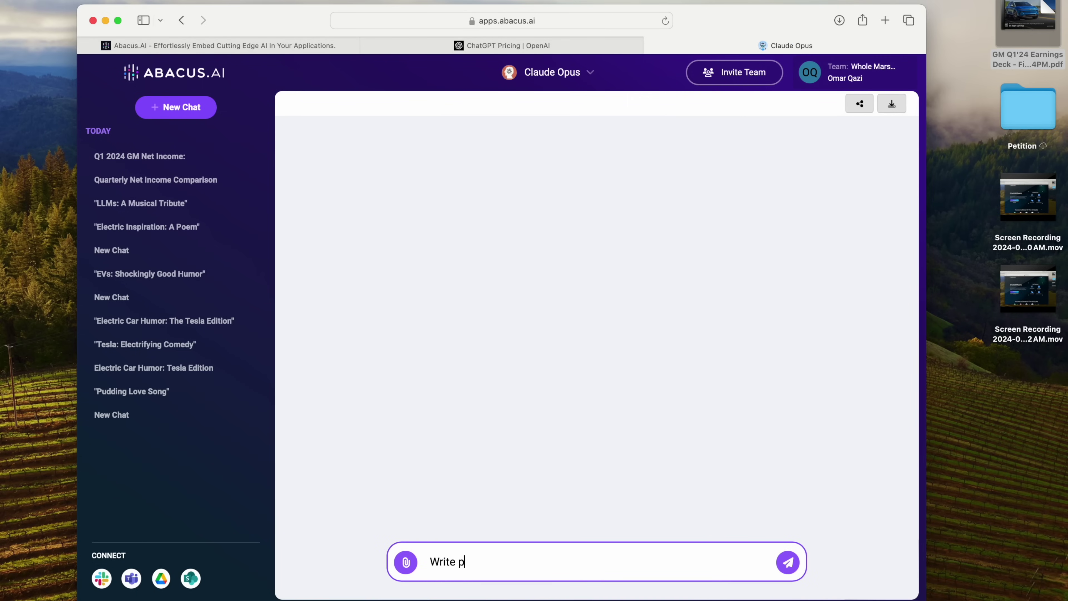
text(oem about autonomous cars)
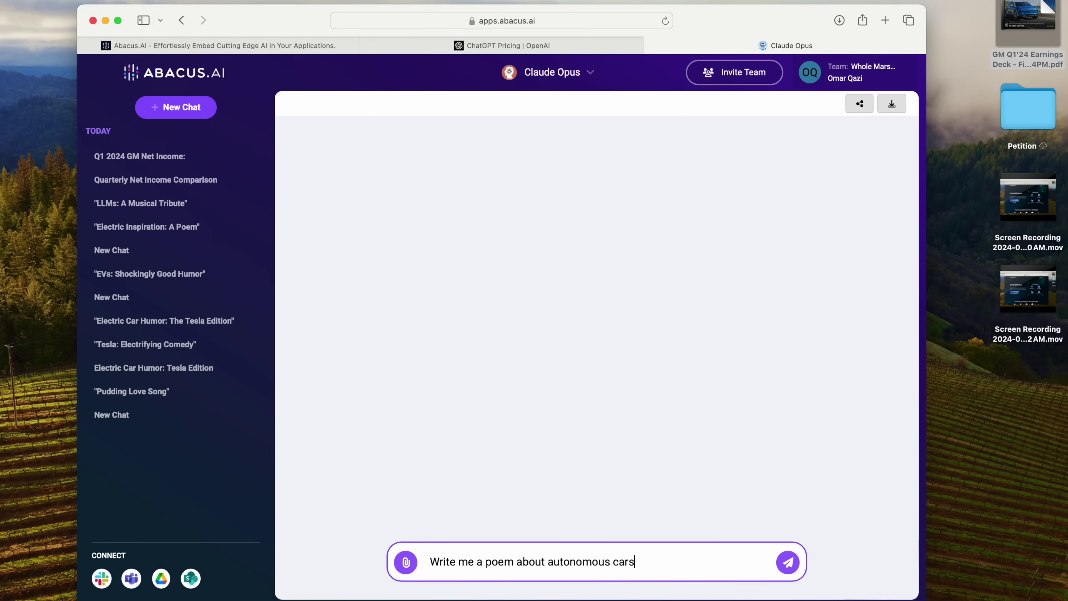
key(Return)
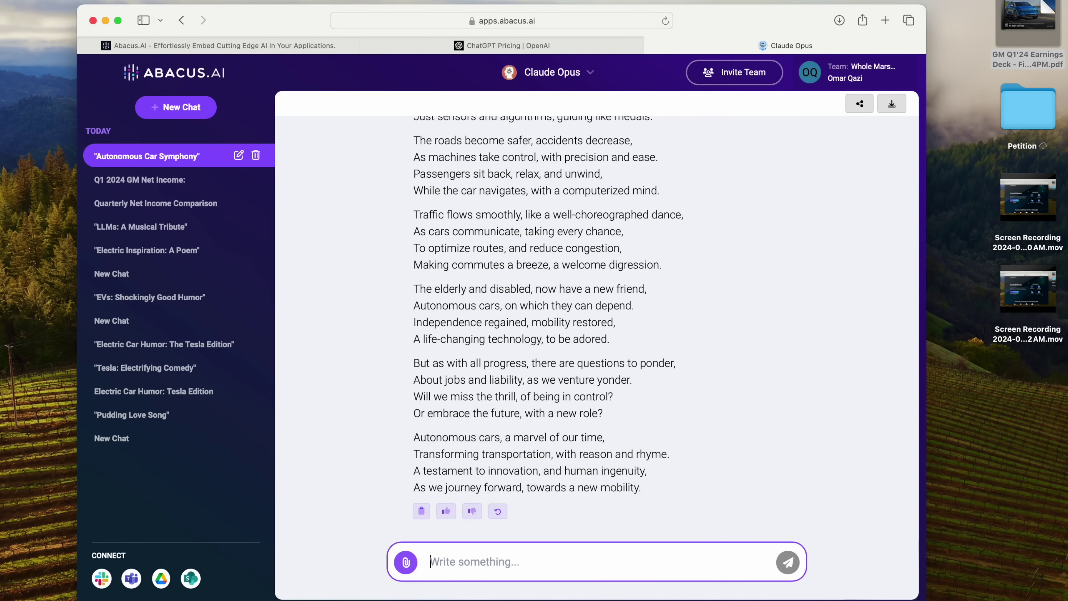
Step: Switch the chat to Abacus.AI Smaug, then choose Add New ChatBot... from the model list
click(565, 75)
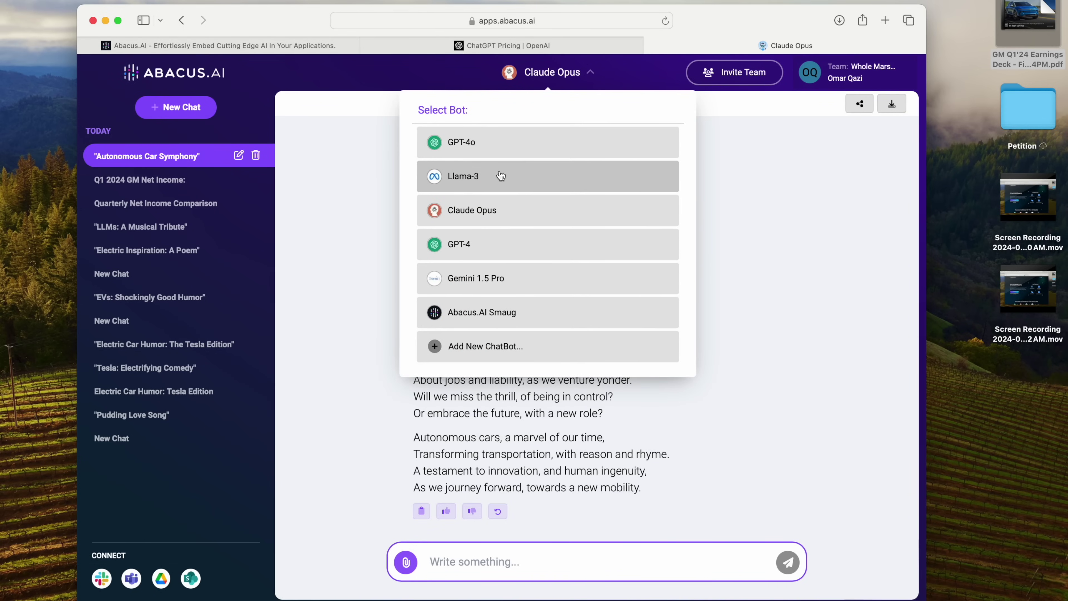
click(540, 316)
click(509, 550)
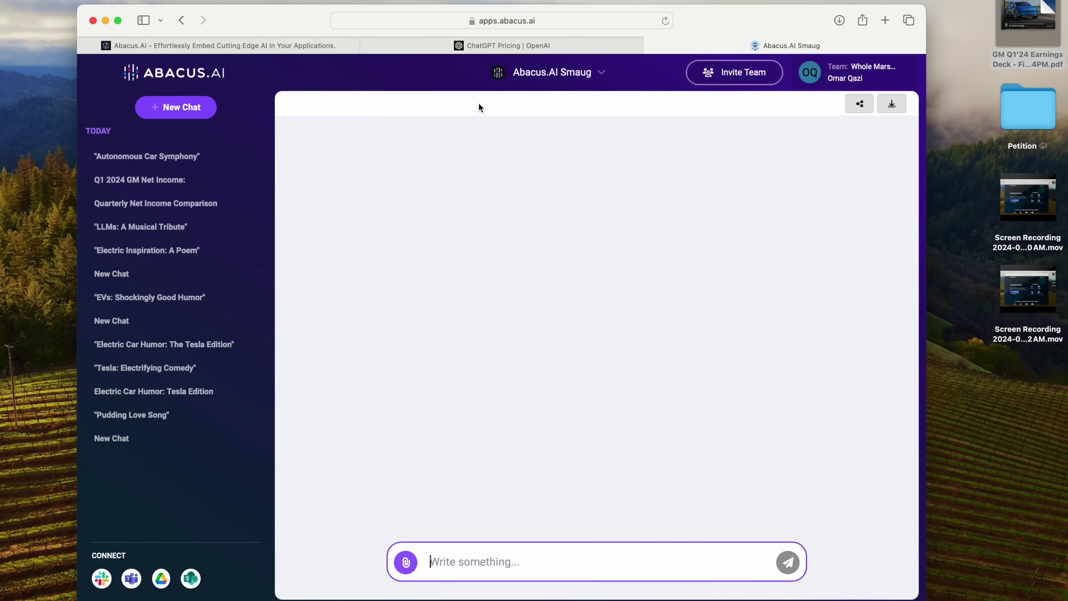
click(545, 76)
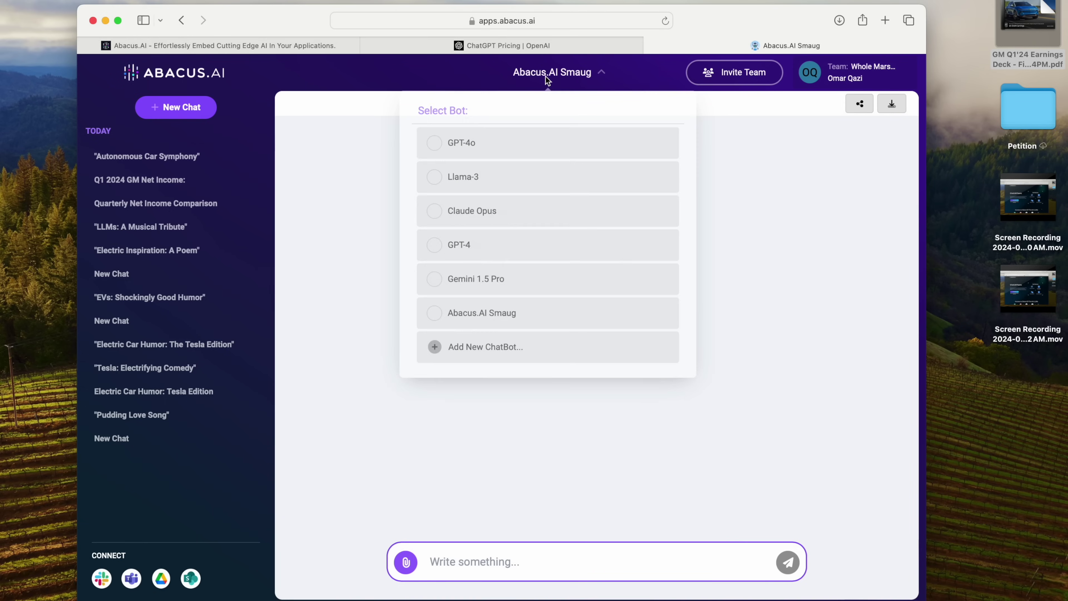
click(485, 356)
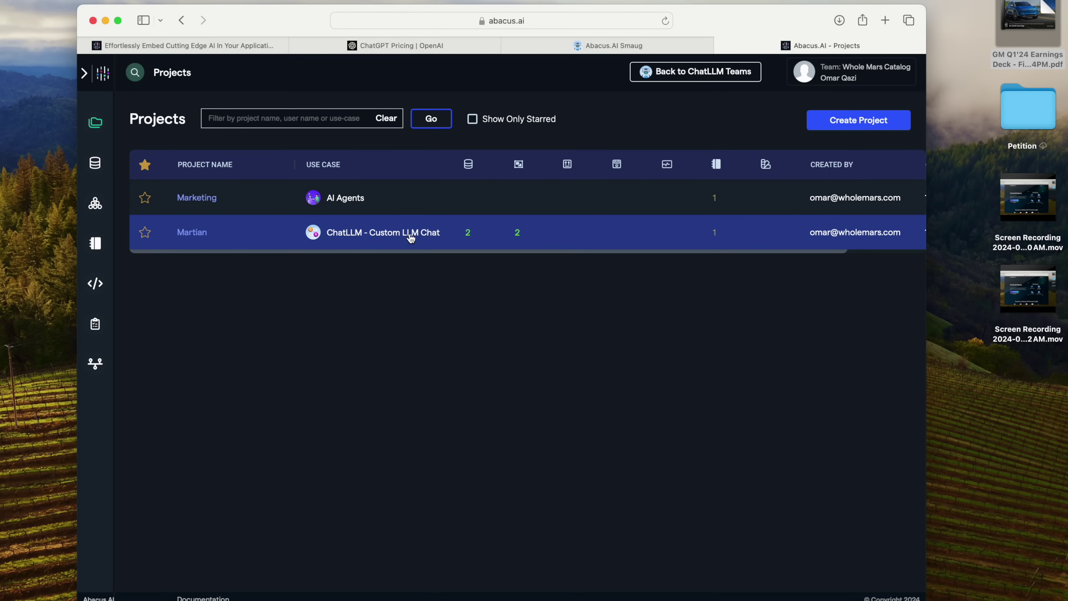
click(209, 235)
scroll(341, 330, down, 2)
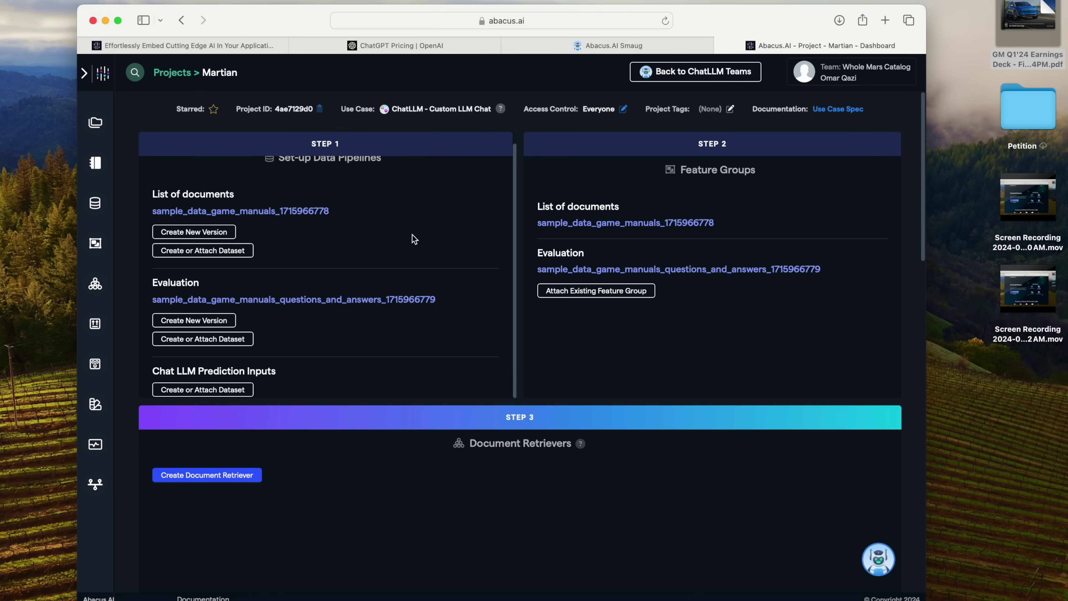
scroll(413, 238, up, 1)
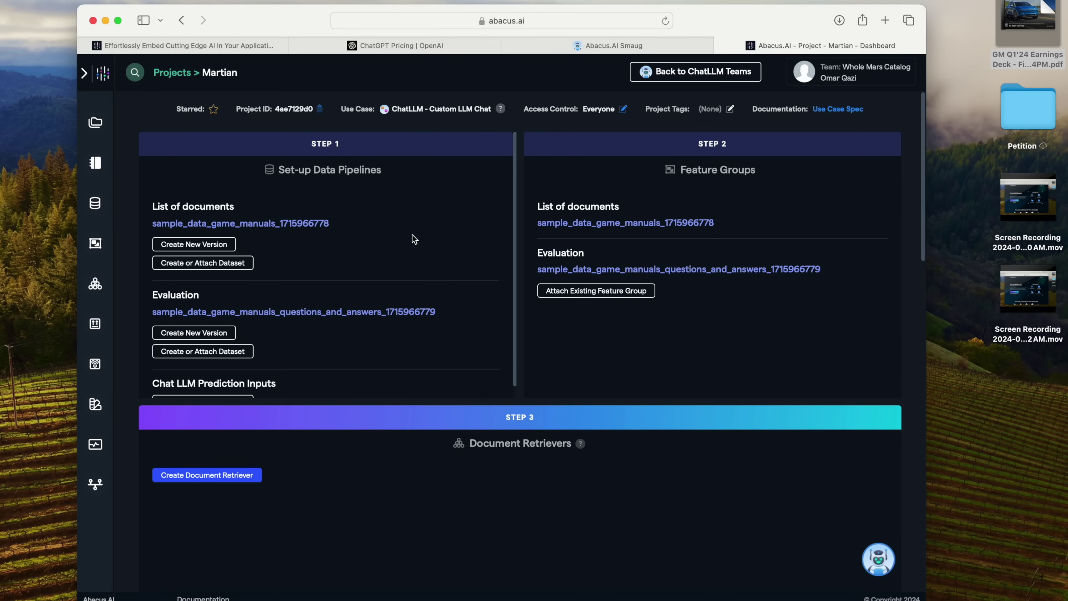
click(173, 72)
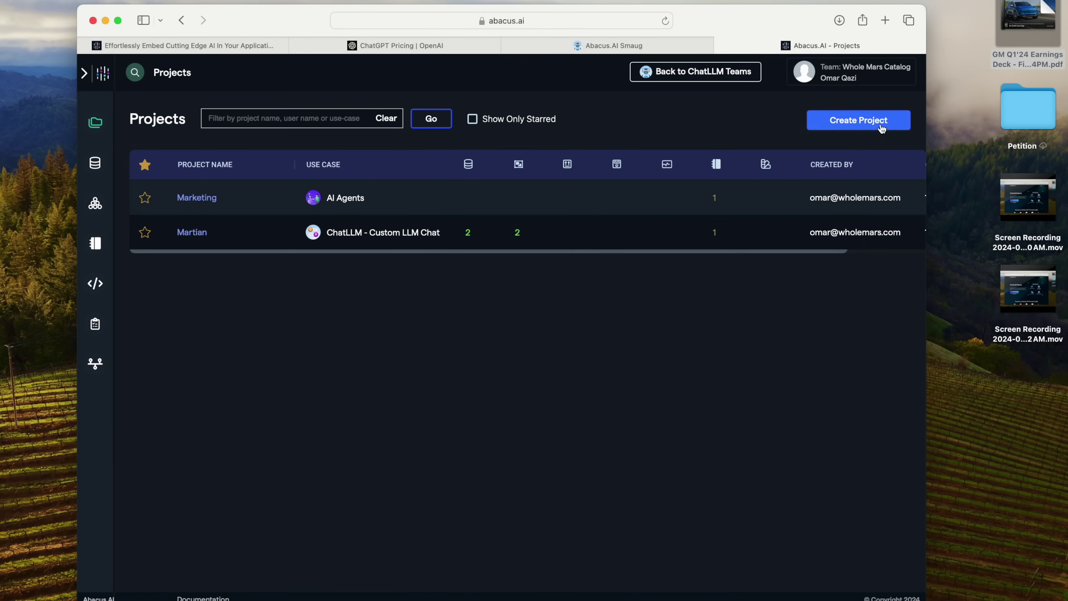
Step: Start a new AI Agent project to reach its name form, then close the tab back to Smaug
click(896, 123)
click(608, 167)
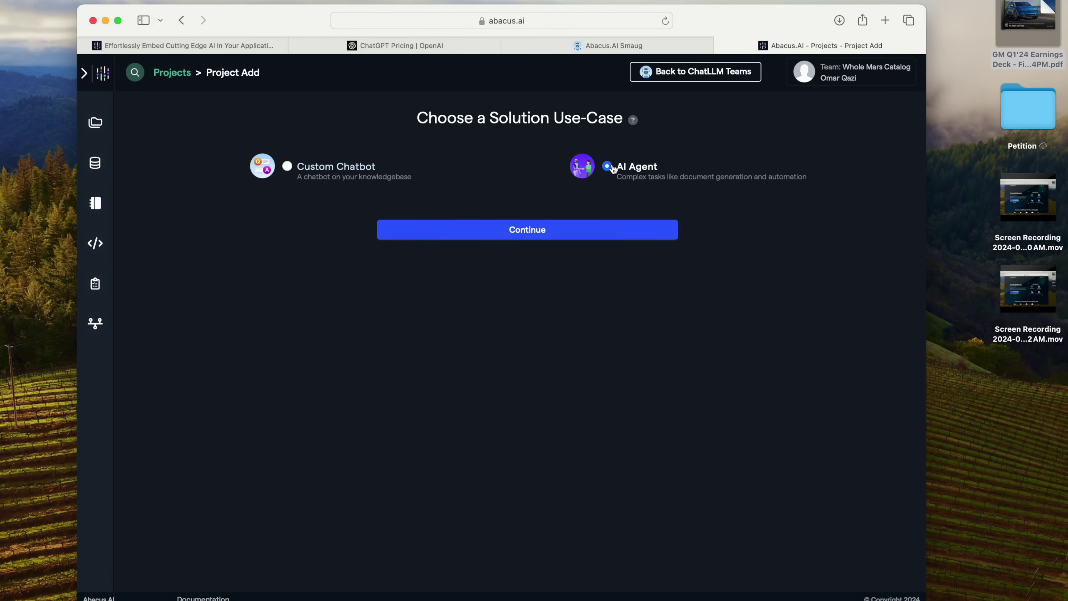
click(552, 234)
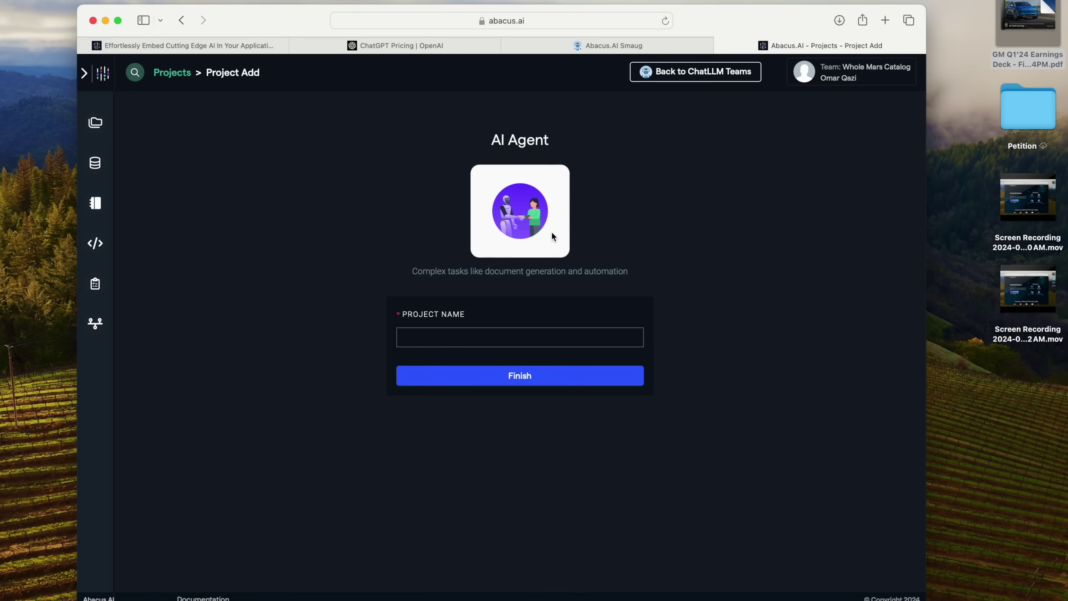
click(446, 332)
click(722, 45)
click(756, 246)
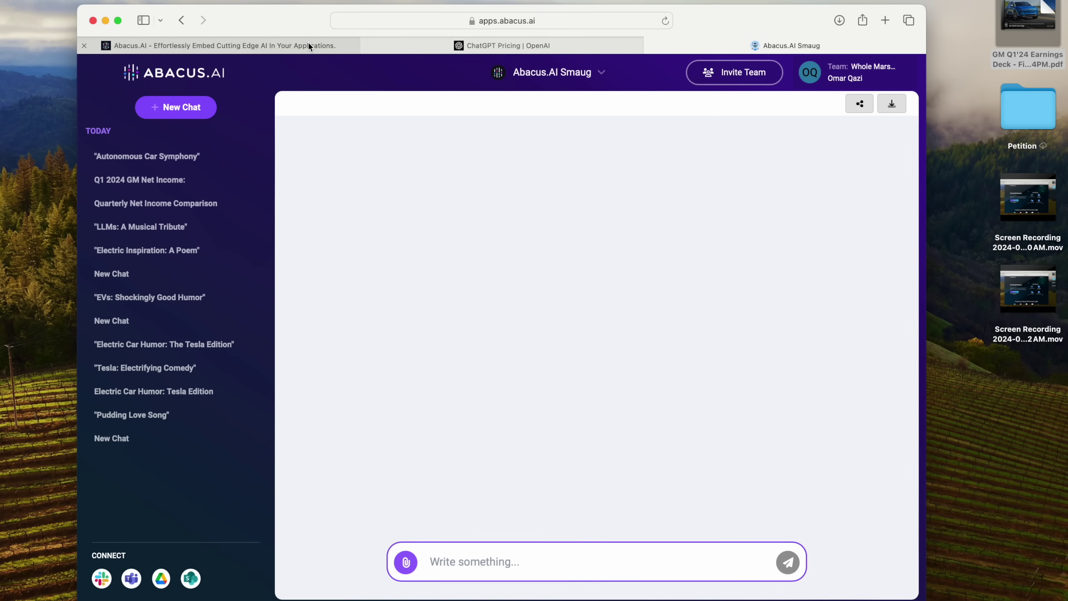
Step: Return to the chatllm.abacus.ai tab and scroll up to the $10 per user monthly pricing
click(333, 45)
scroll(547, 358, up, 5)
scroll(547, 358, up, 2)
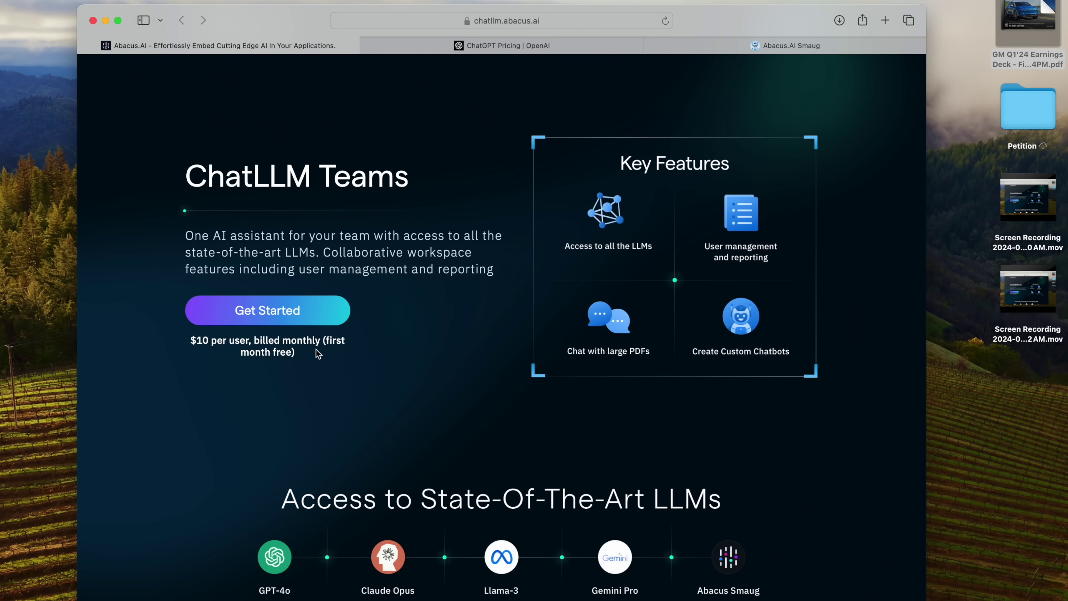
scroll(315, 349, up, 3)
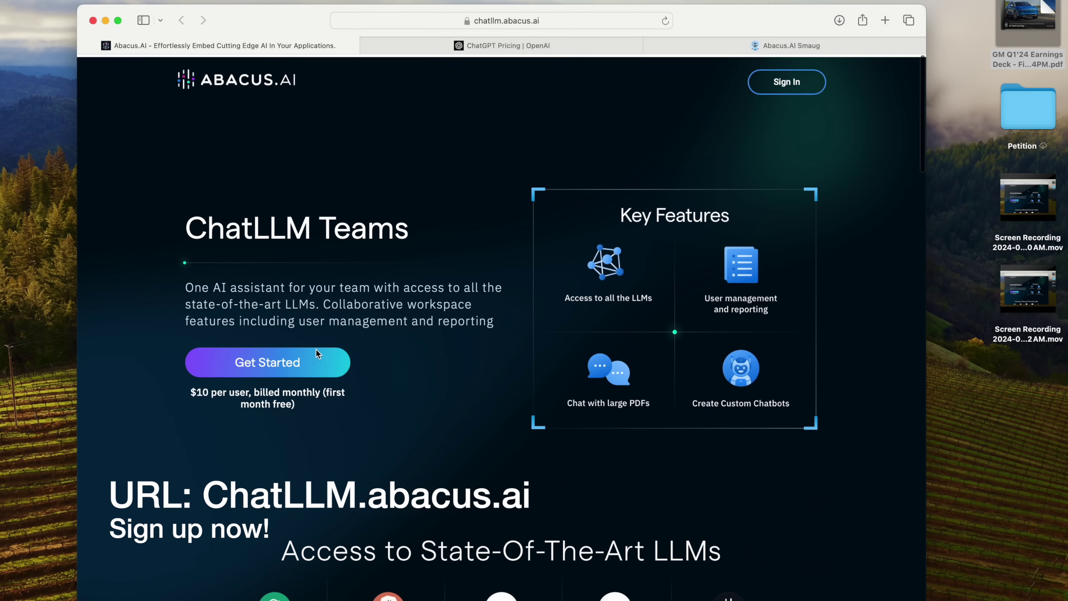